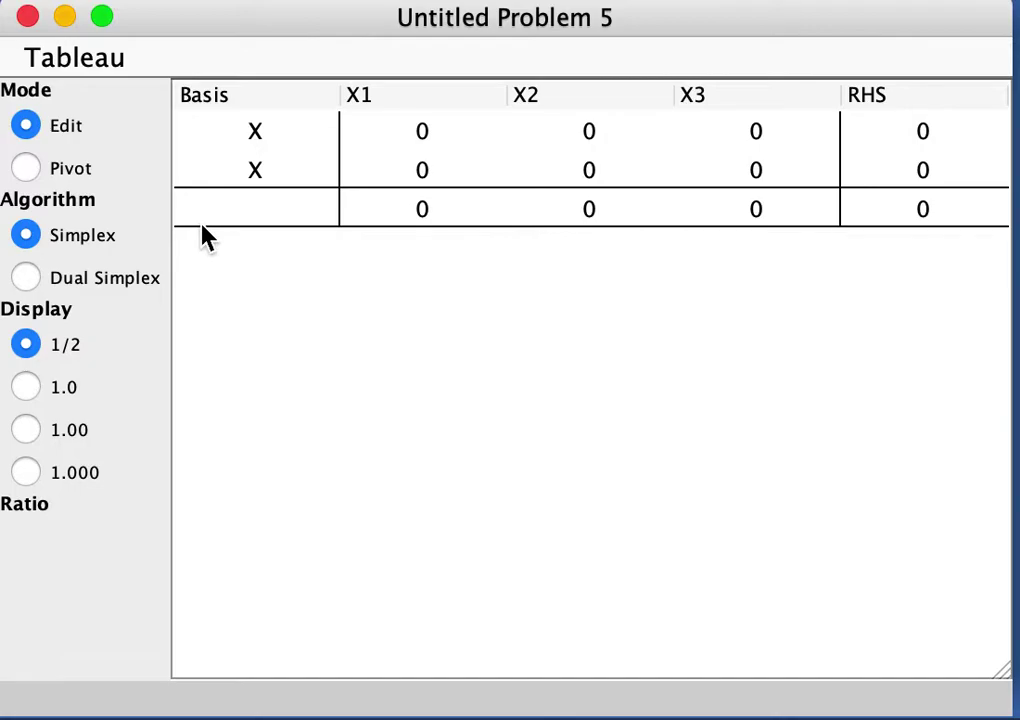
Add a fourth regular variable and fill the first constraint row with coefficients 1, -2, -3, -2 and RHS 3.
click(88, 62)
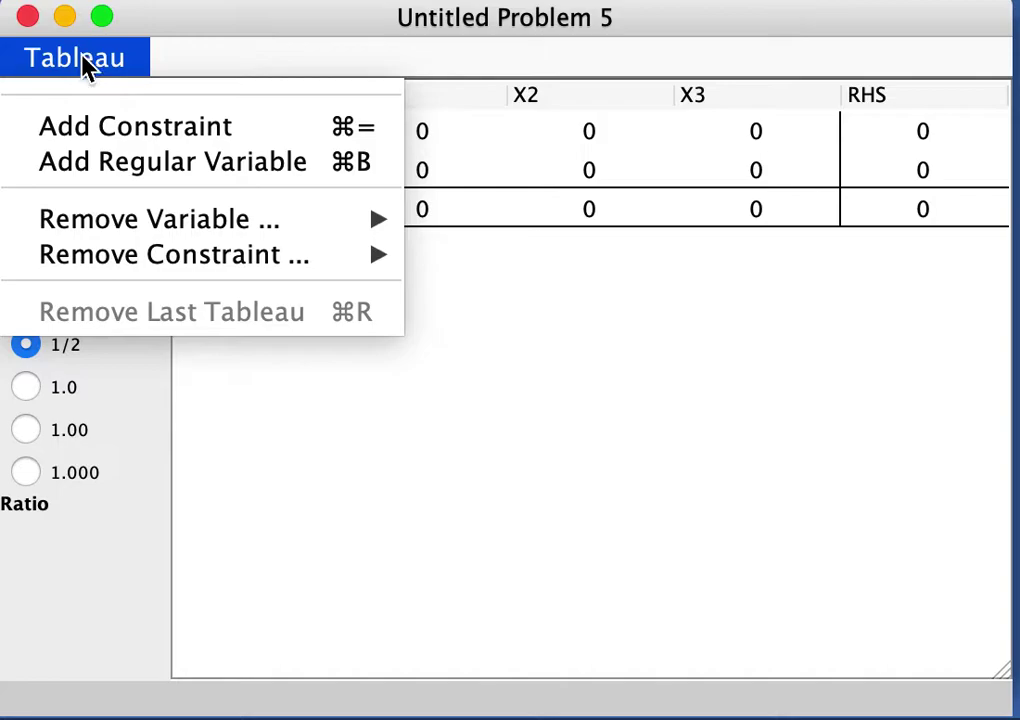
click(130, 170)
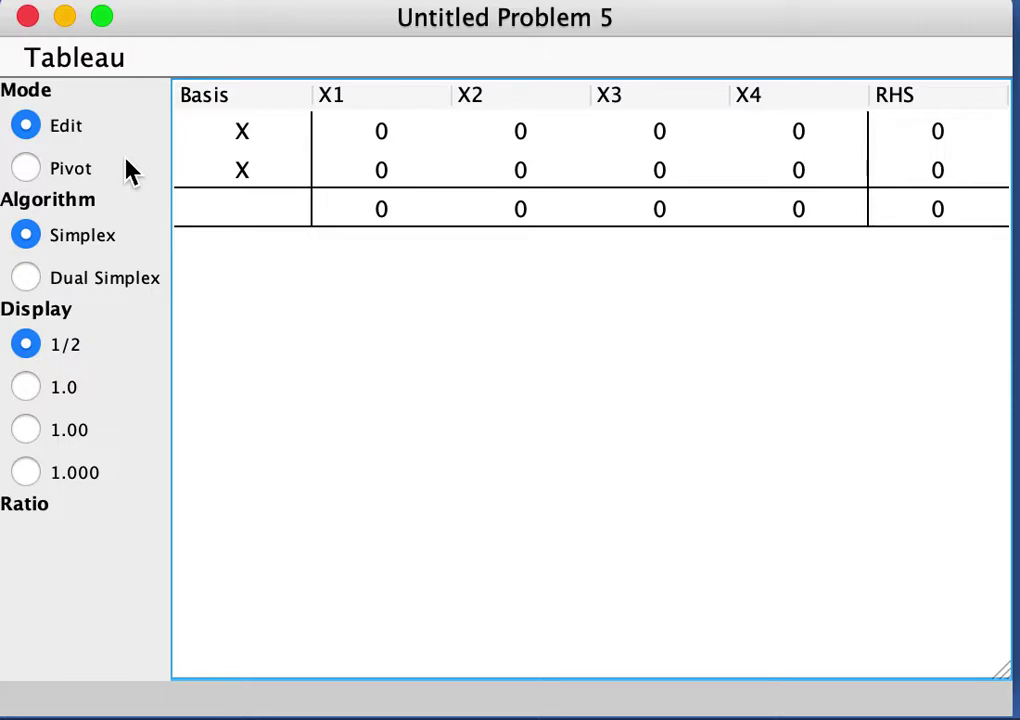
click(386, 143)
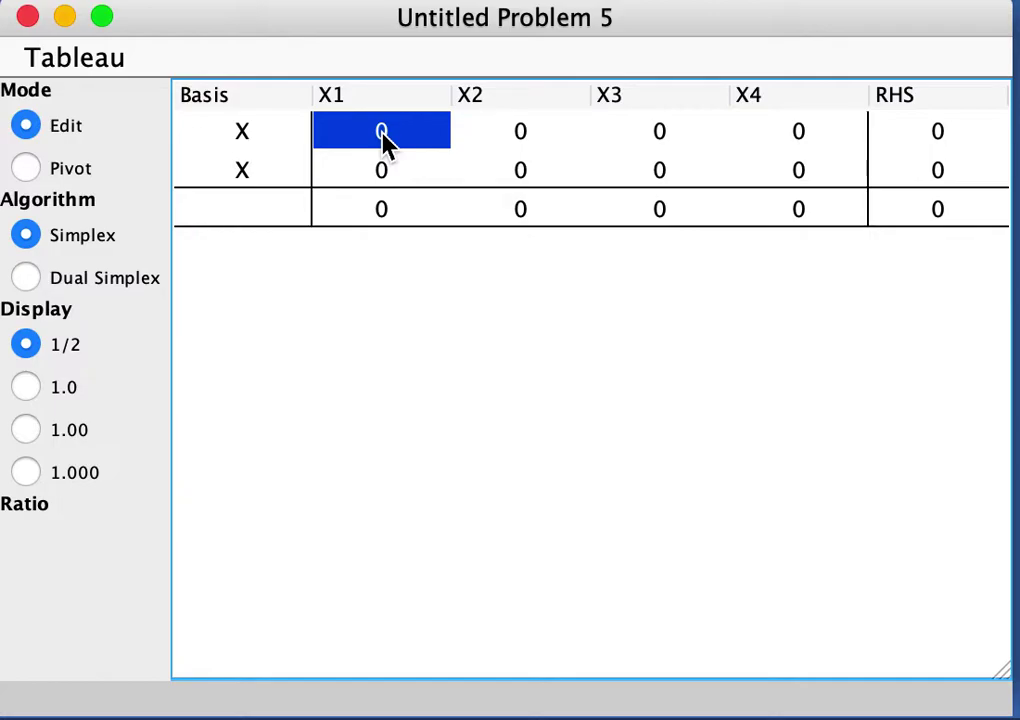
double_click(381, 131)
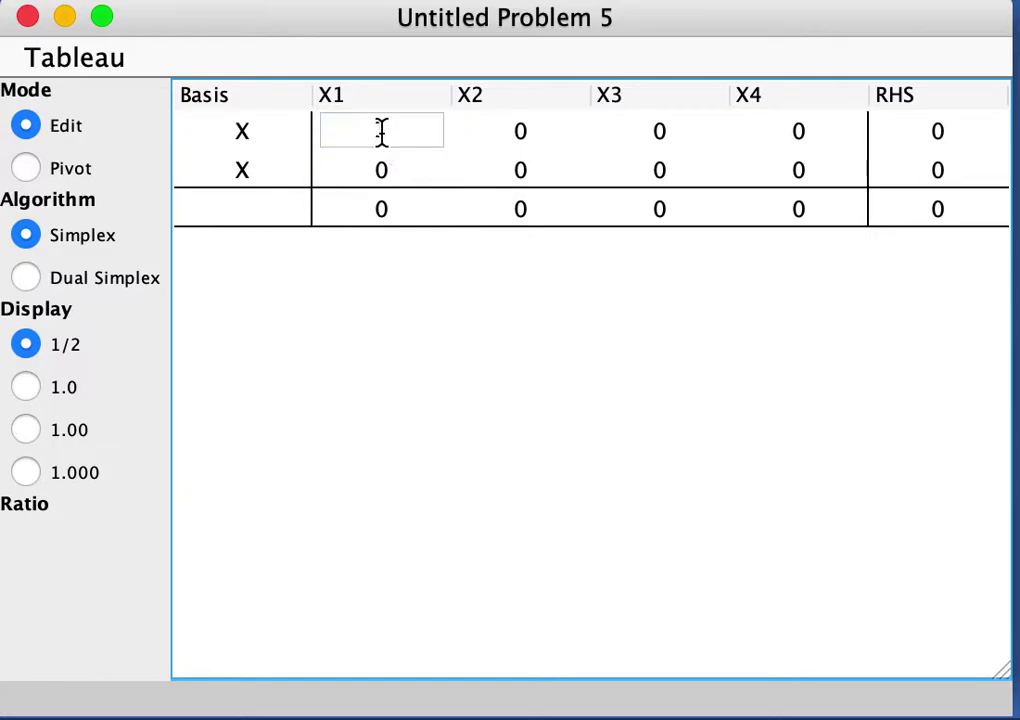
text(1)
key(Tab)
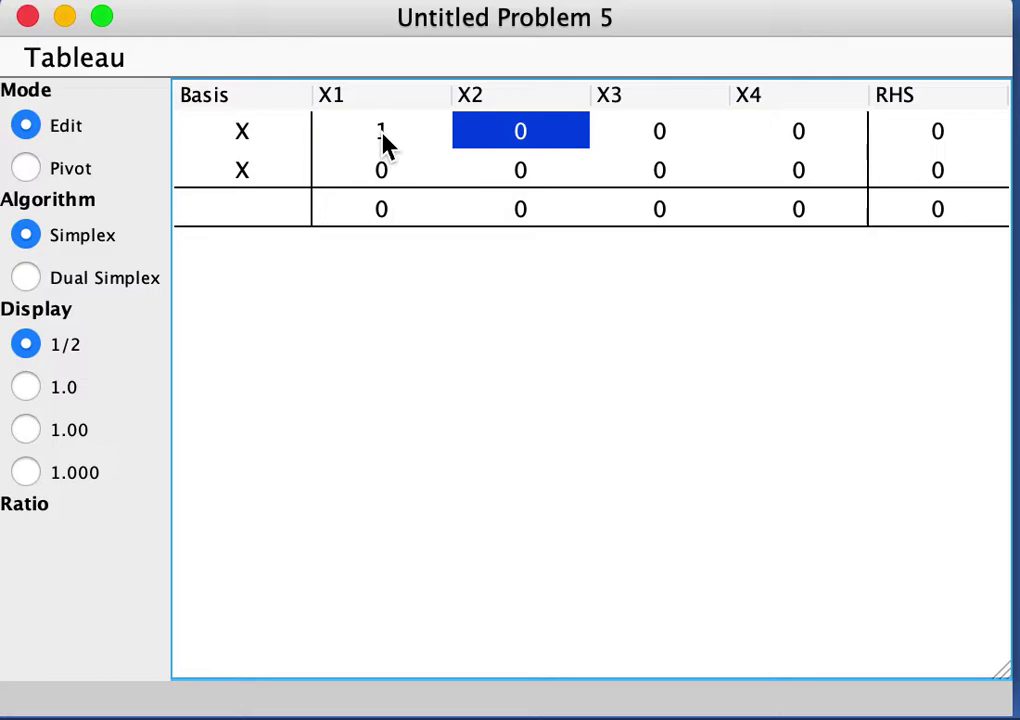
text(-2)
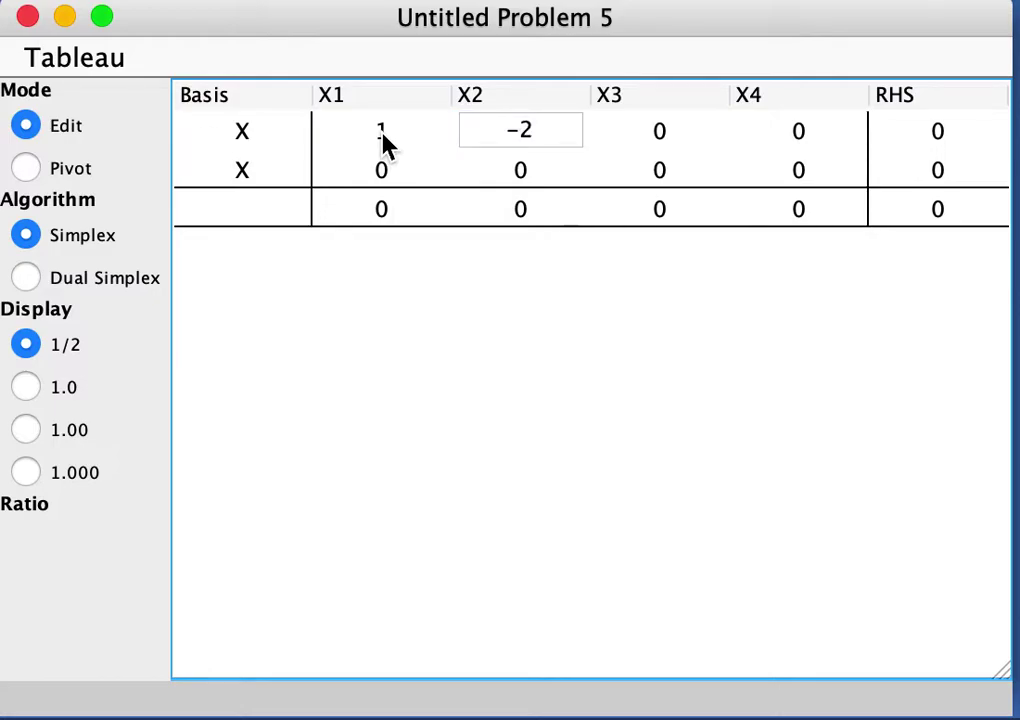
key(Tab)
text(-3)
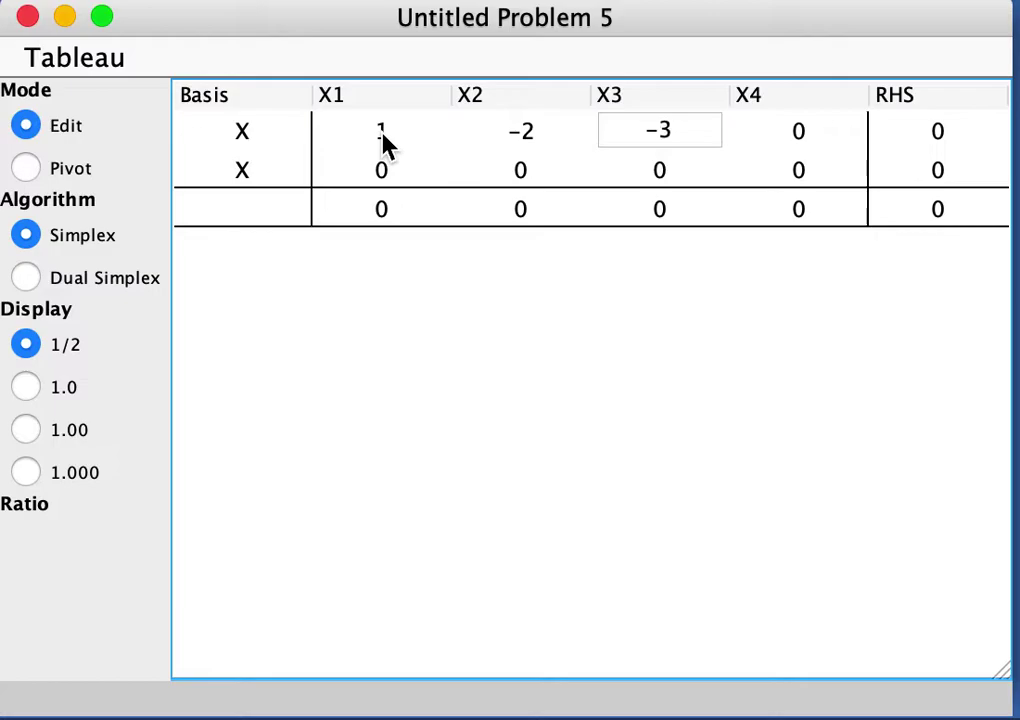
key(Tab)
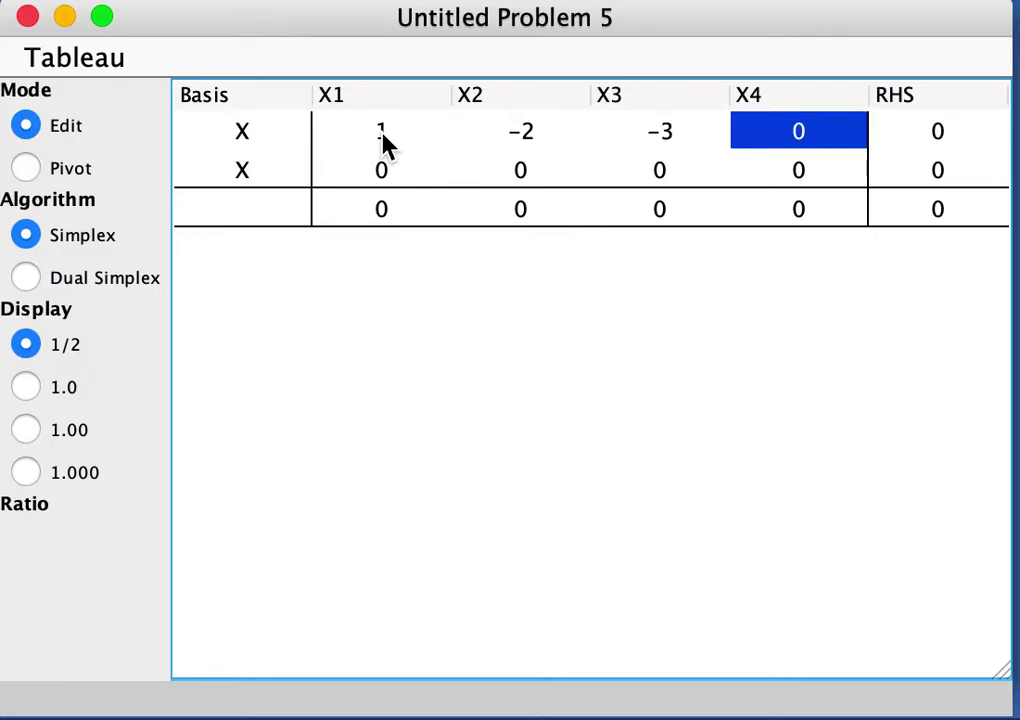
text(-2)
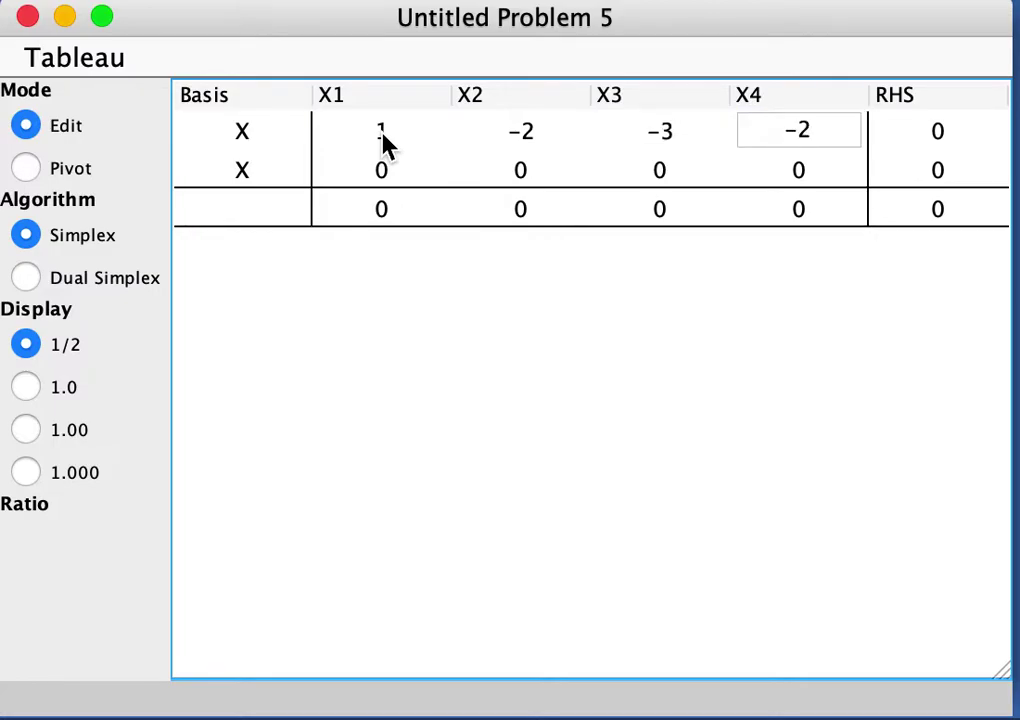
key(Tab)
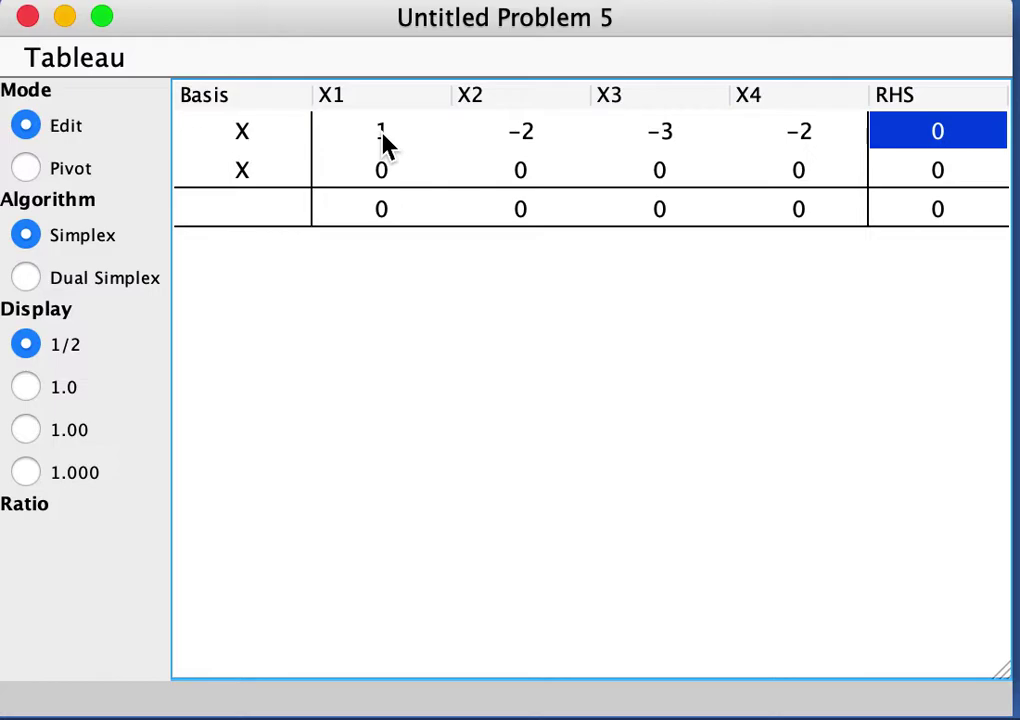
text(3)
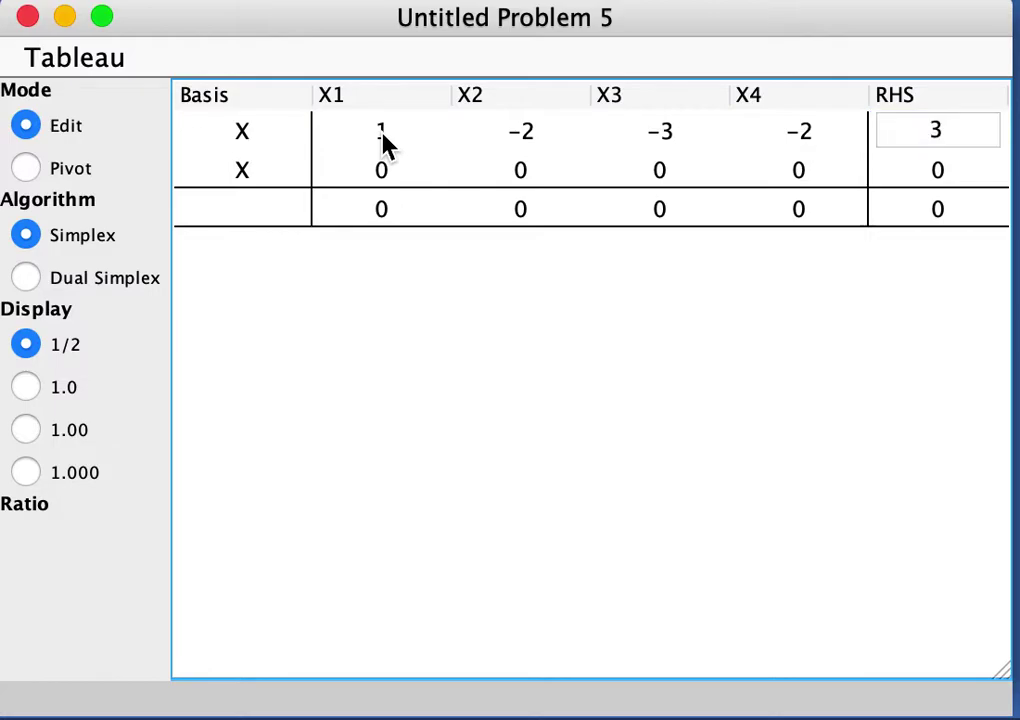
Fill the second constraint row with coefficients 1, -1, 2, 1 and RHS 11.
click(381, 172)
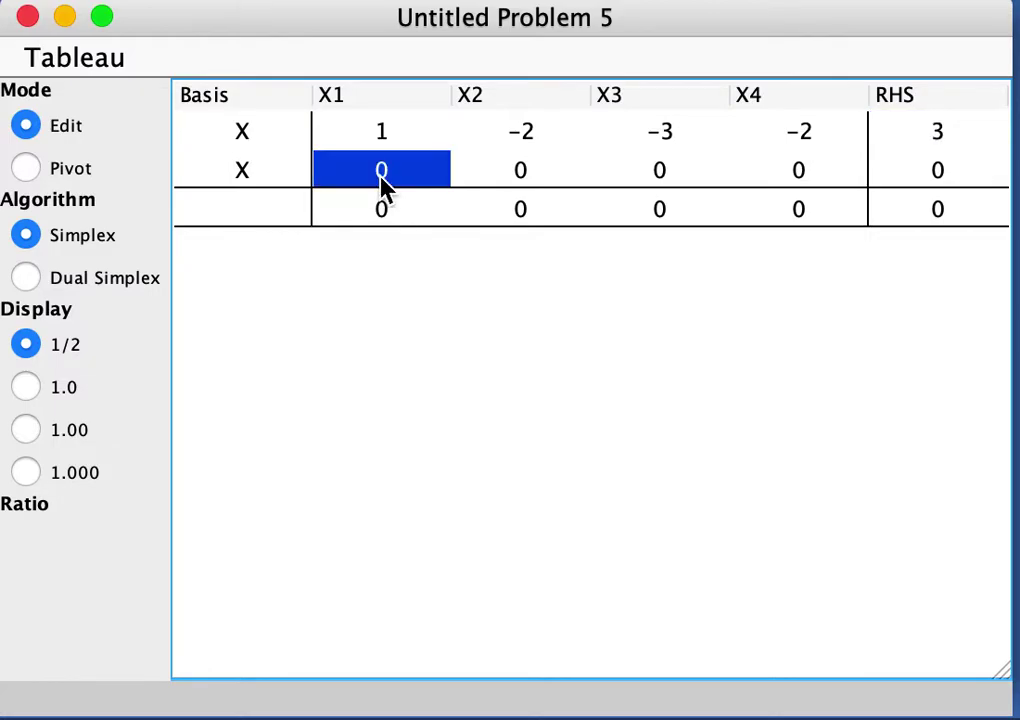
text(1)
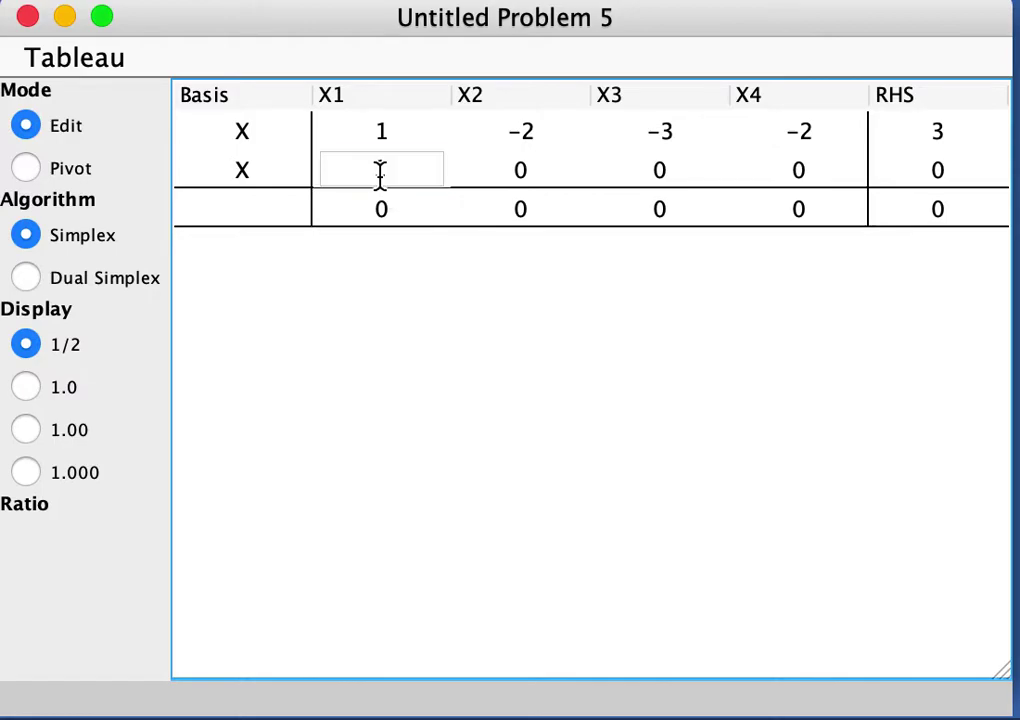
key(Tab)
text(-1)
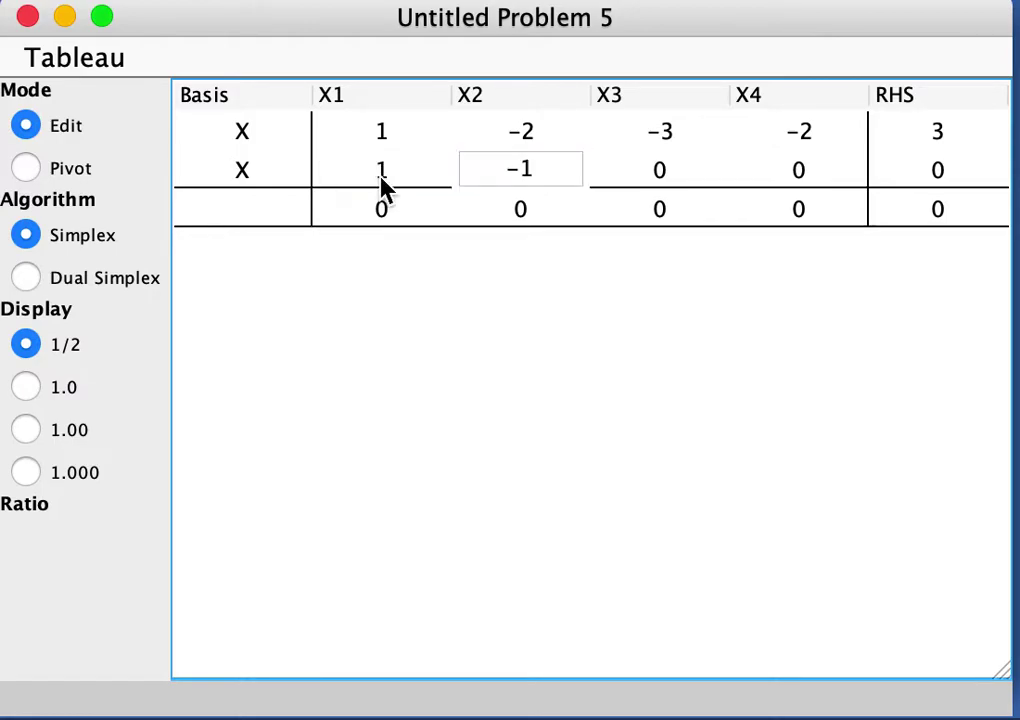
key(Tab)
text(2)
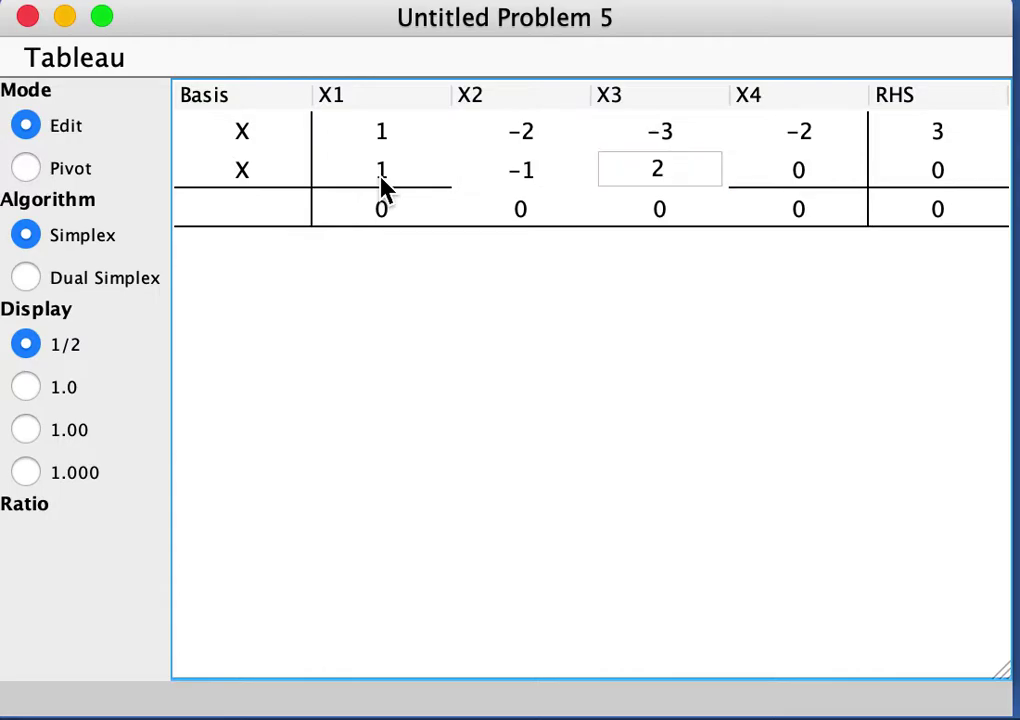
key(Tab)
text(1)
key(Tab)
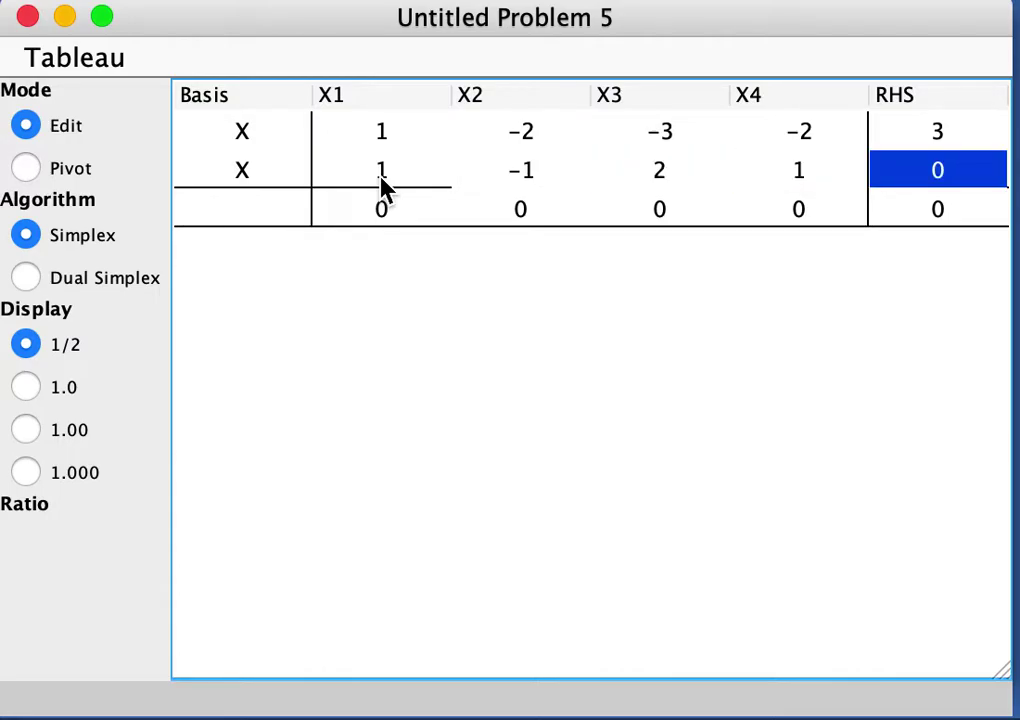
text(11)
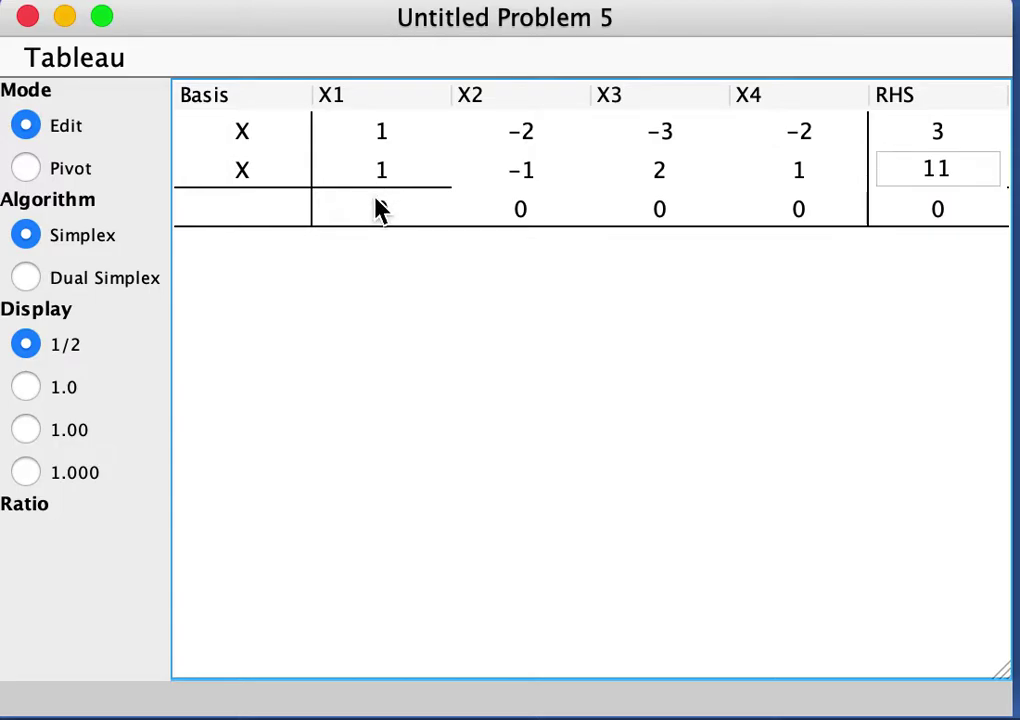
Enter the objective row coefficients 2, -3, 1 and 1 for X1 through X4.
click(378, 222)
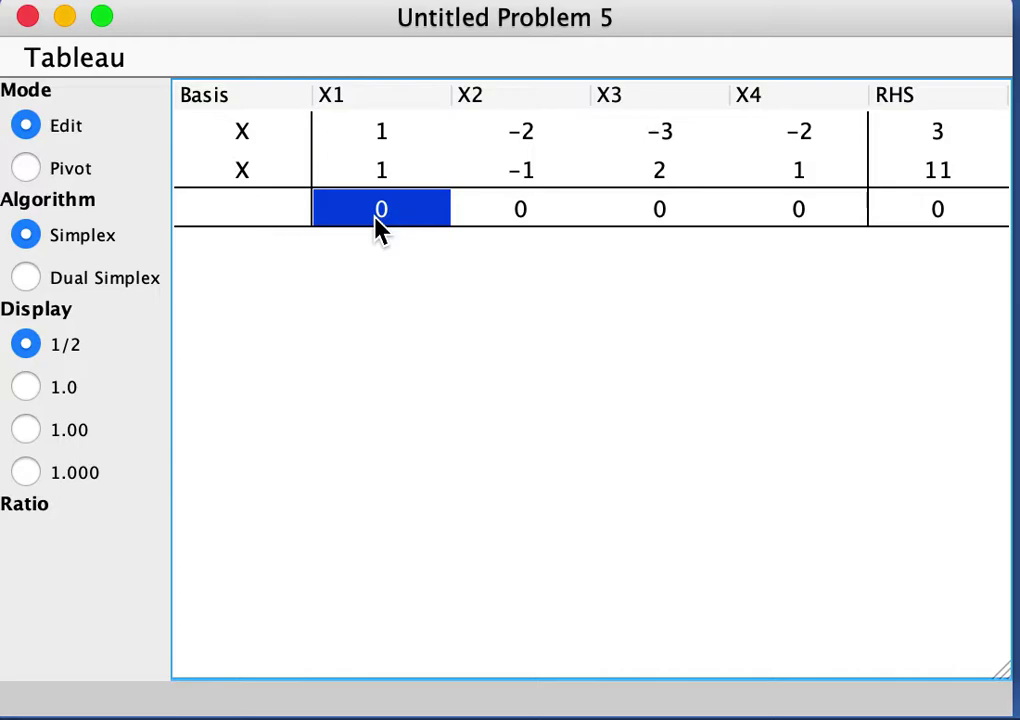
text(2)
key(Tab)
text(-)
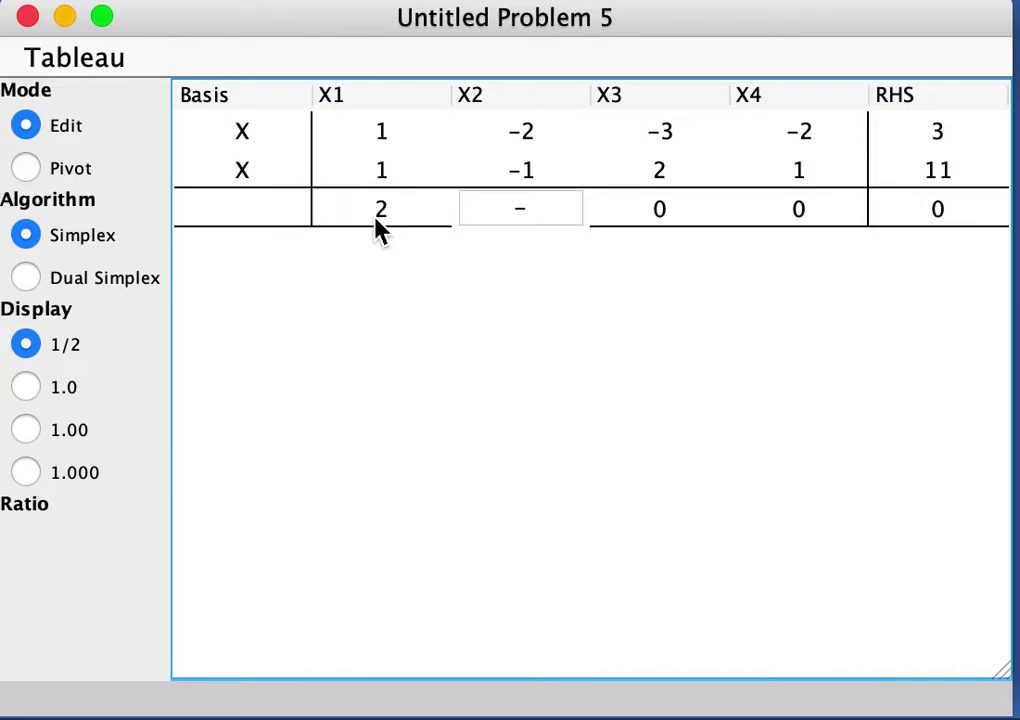
text(3)
key(Tab)
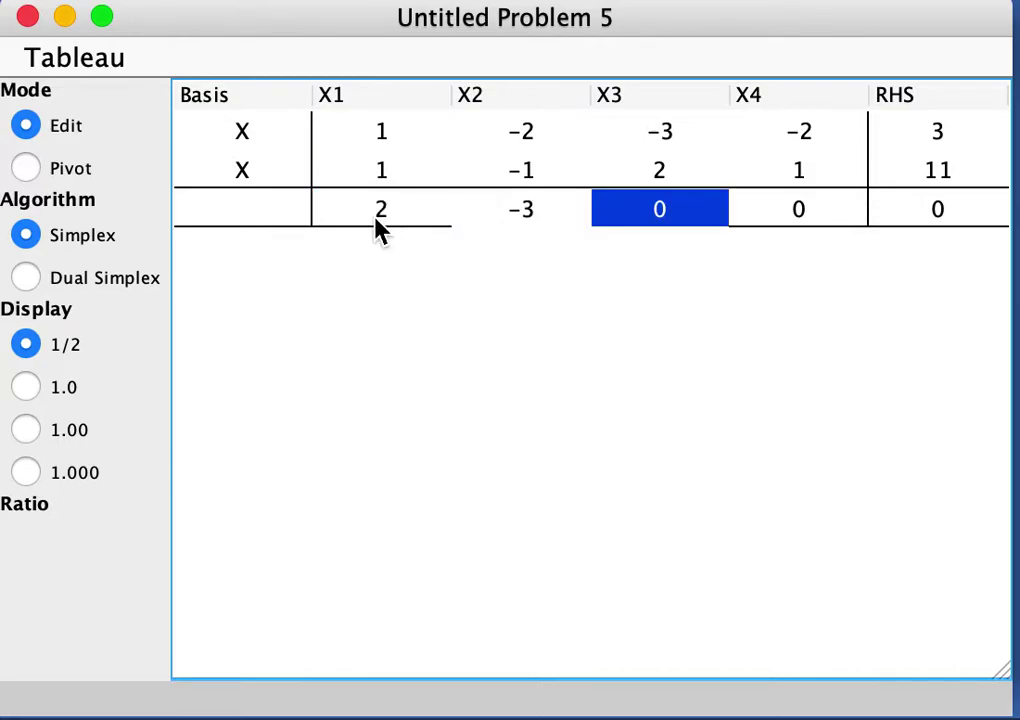
text(1)
key(Tab)
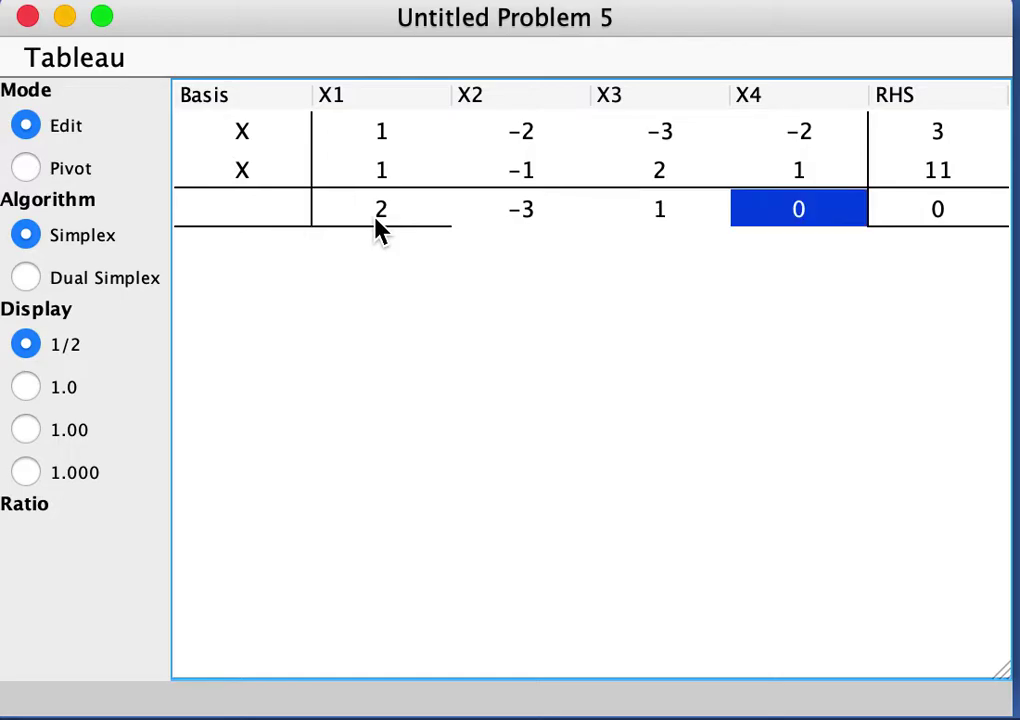
text(1)
key(Tab)
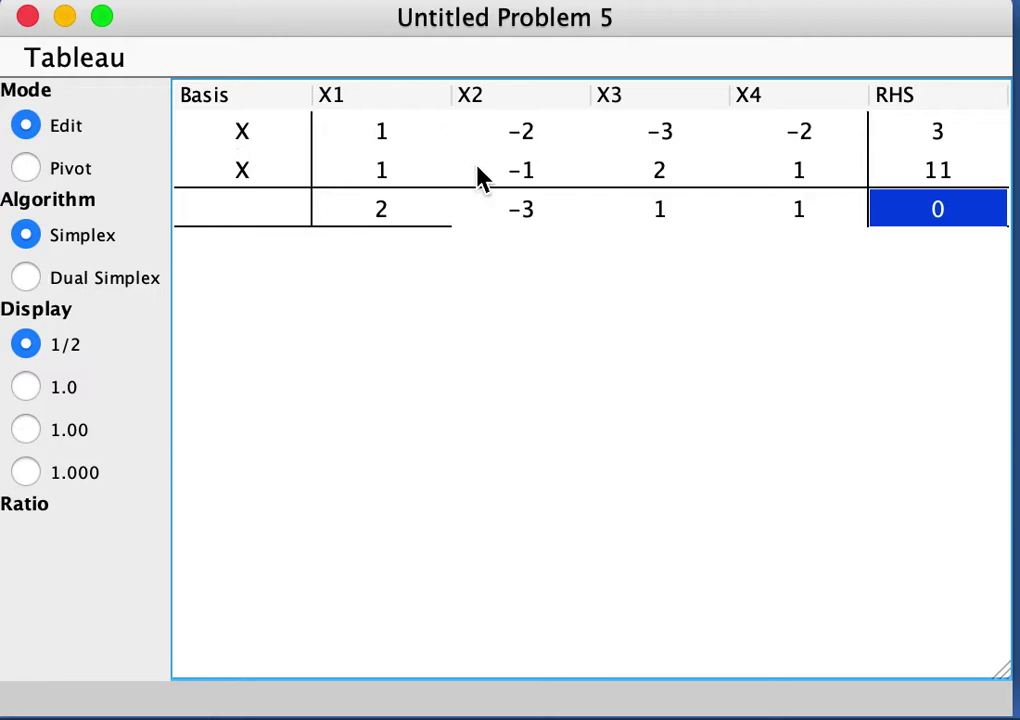
Add an artificial variable as the basic variable of each of the two constraints.
right_click(243, 141)
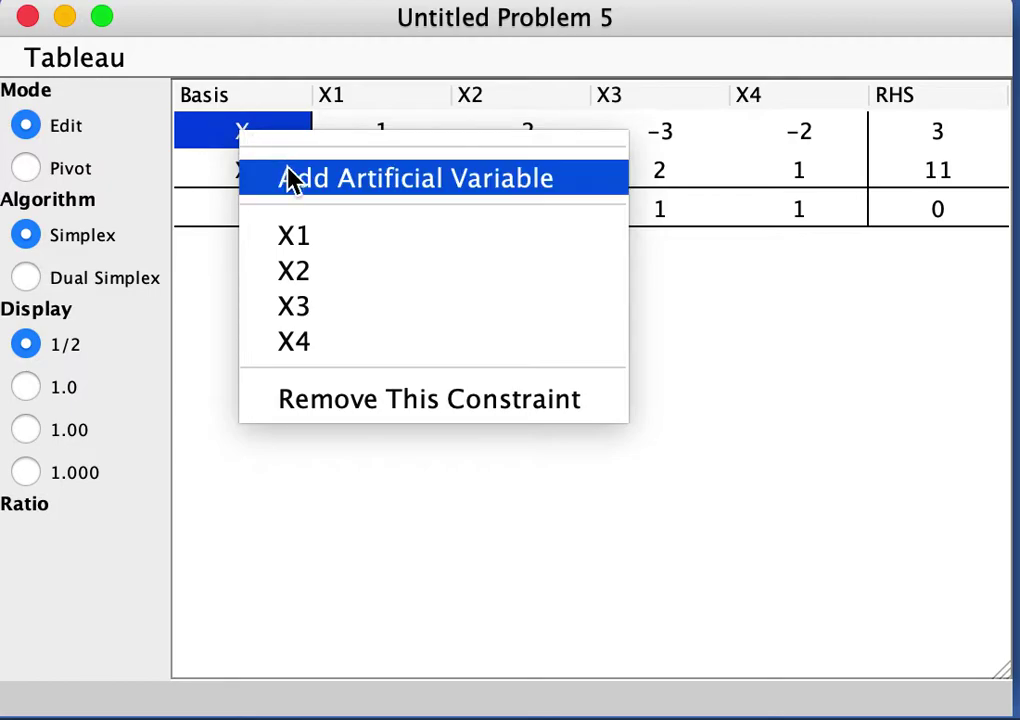
click(463, 188)
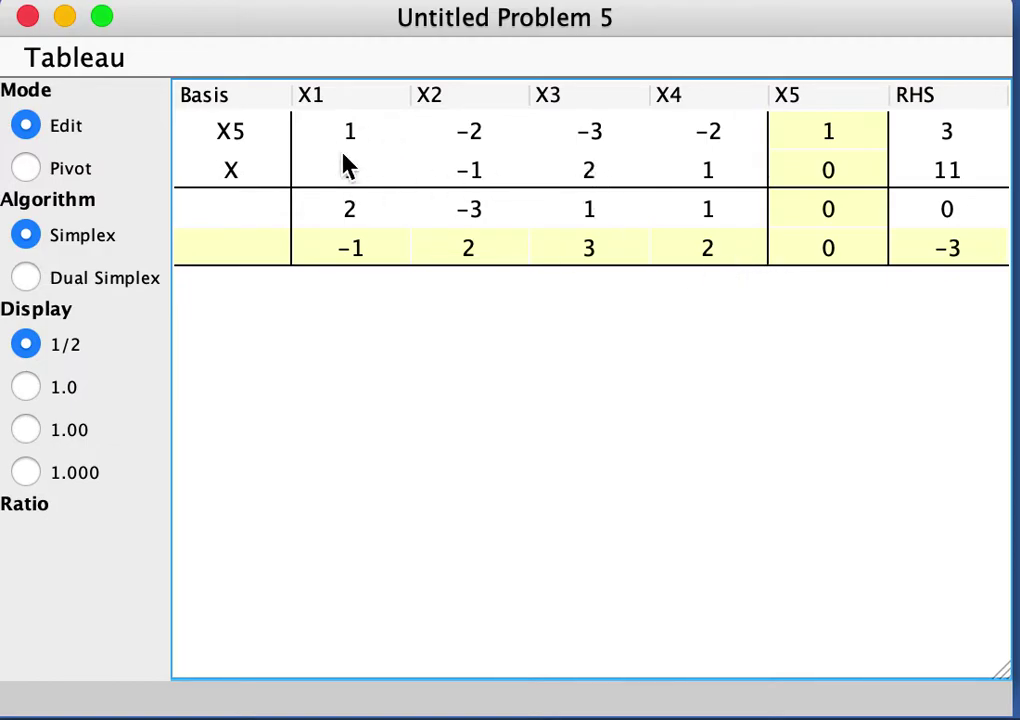
click(231, 173)
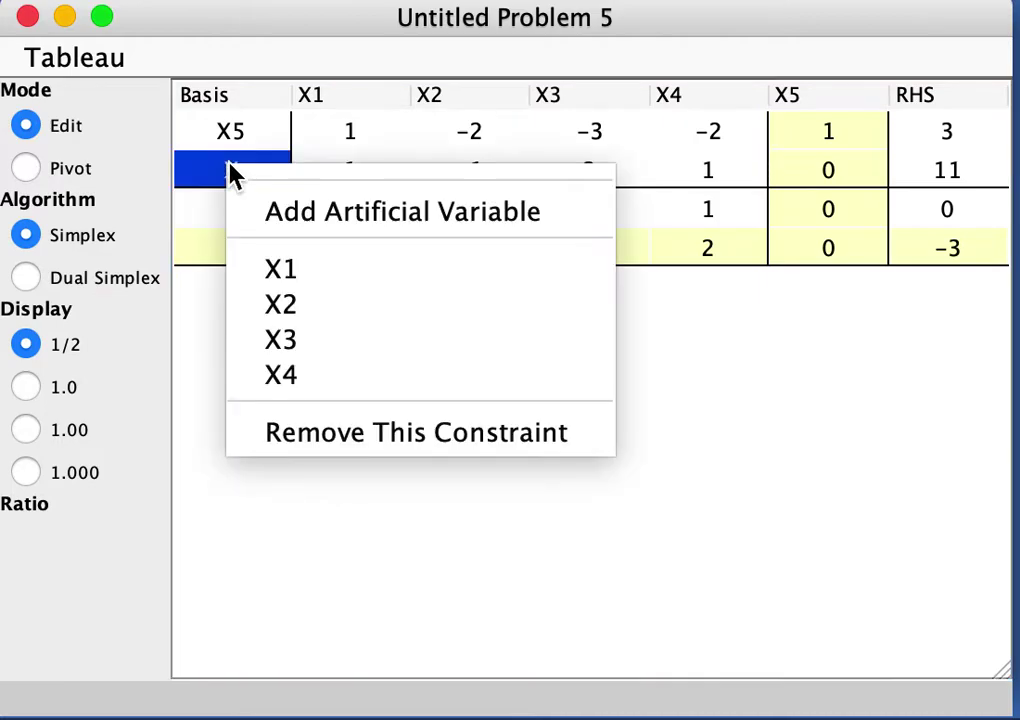
click(412, 212)
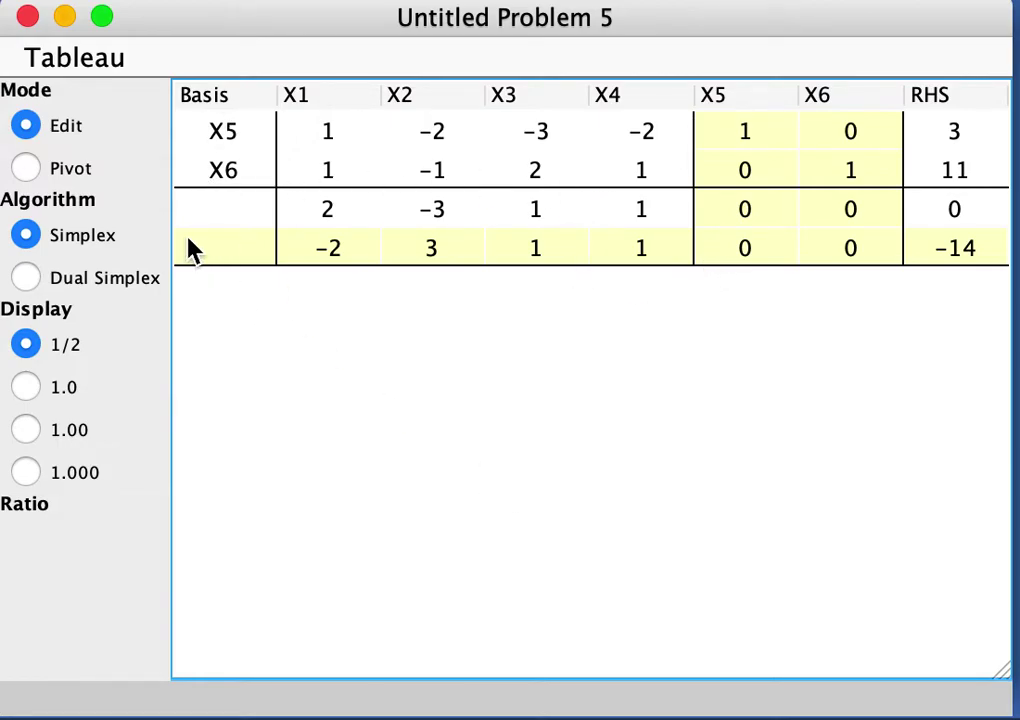
Switch to Pivot mode and pivot on the X1 entry in the first constraint row.
click(27, 170)
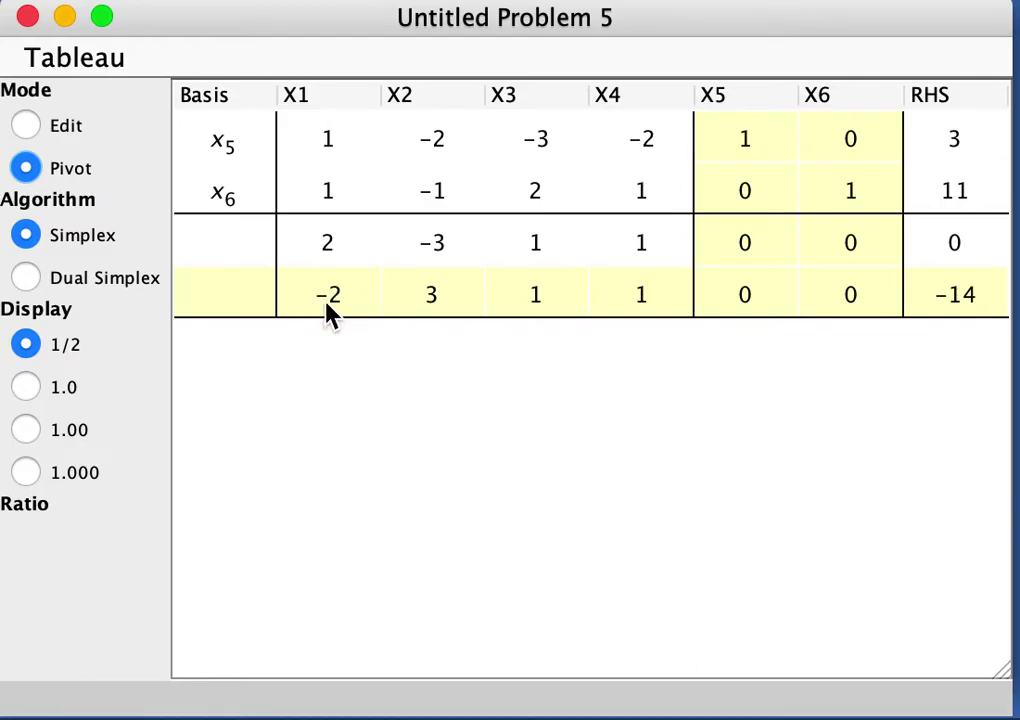
mouse_move(328, 135)
mouse_move(330, 189)
click(333, 150)
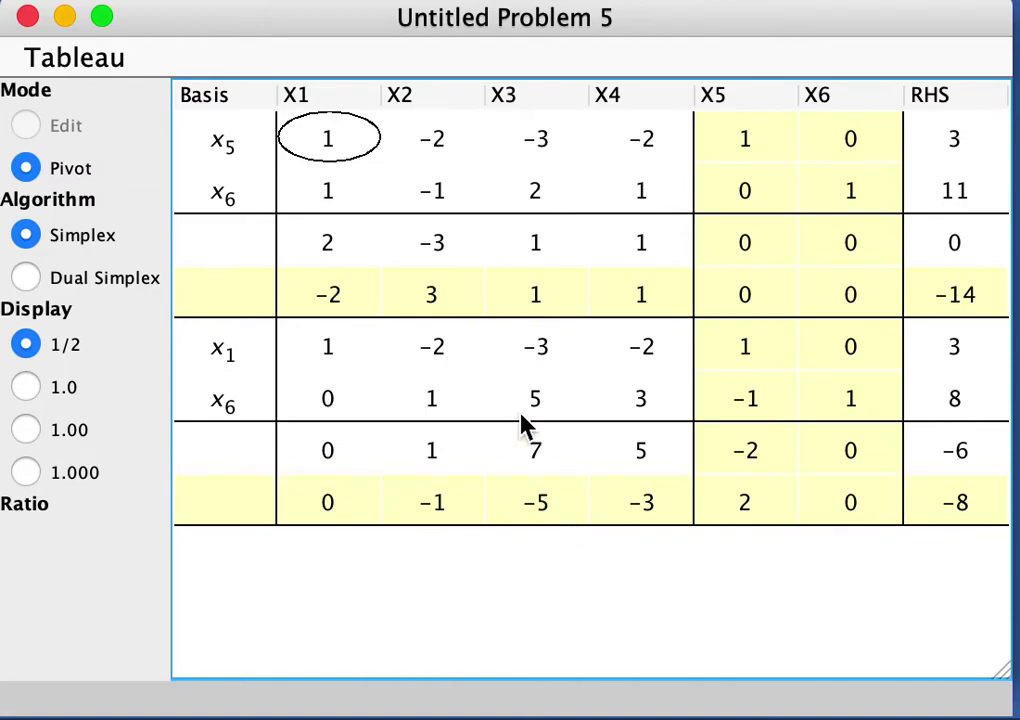
Pivot on the X3 entry in the x6 row of the second tableau.
mouse_move(540, 350)
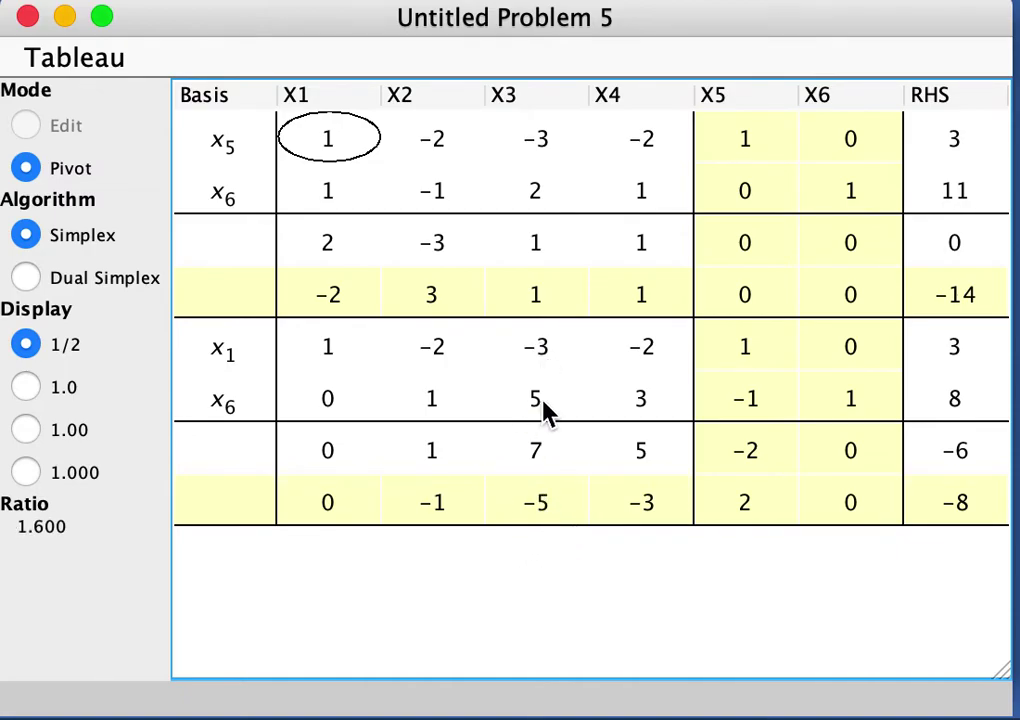
mouse_move(538, 420)
click(532, 402)
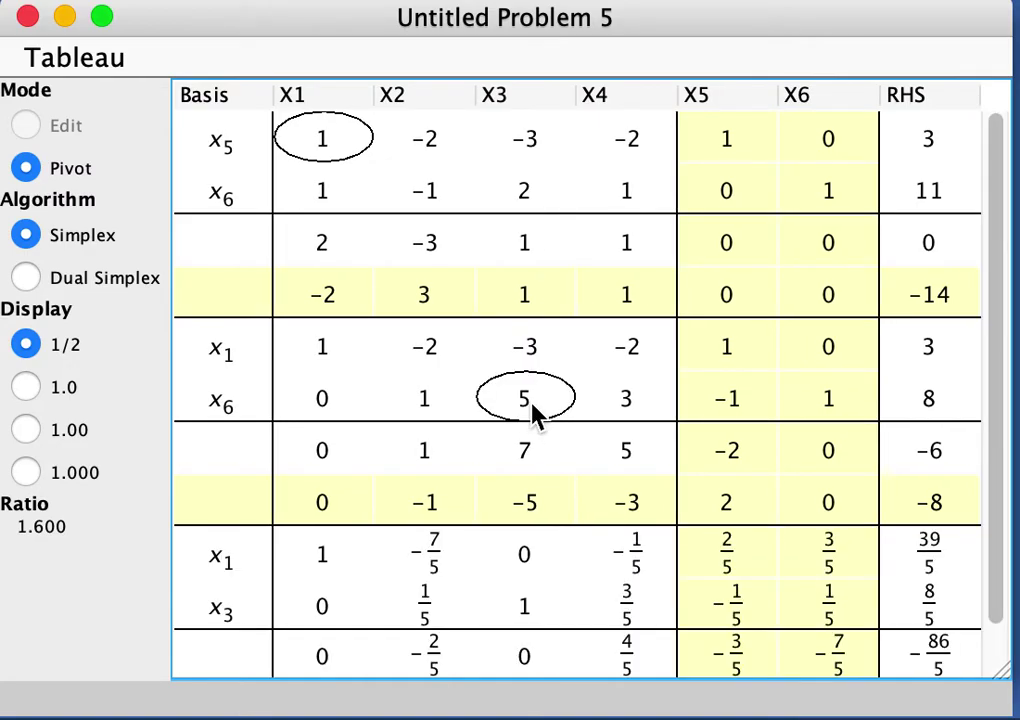
Pivot on the X2 entry in the x3 row of the third tableau.
scroll(532, 412, down, 2)
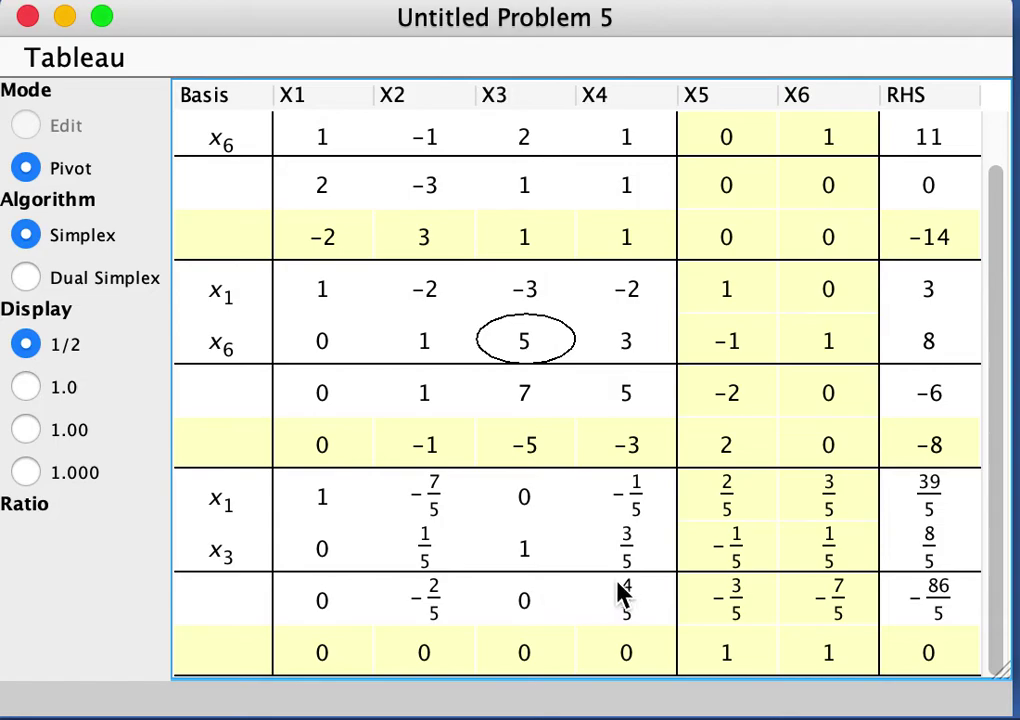
mouse_move(615, 565)
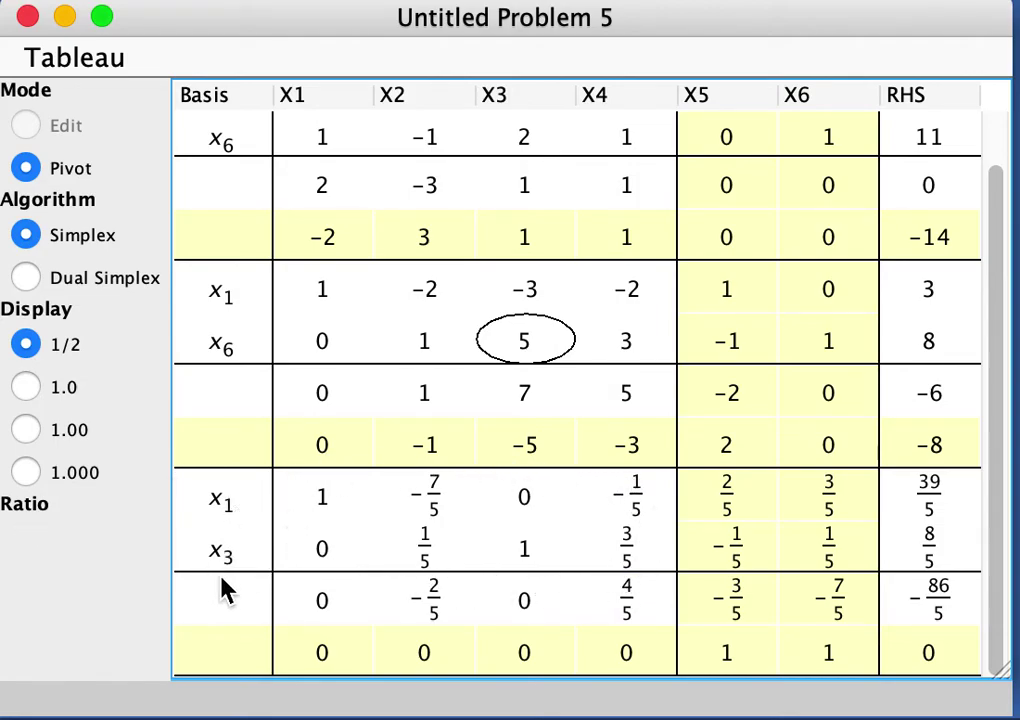
mouse_move(470, 550)
mouse_move(428, 500)
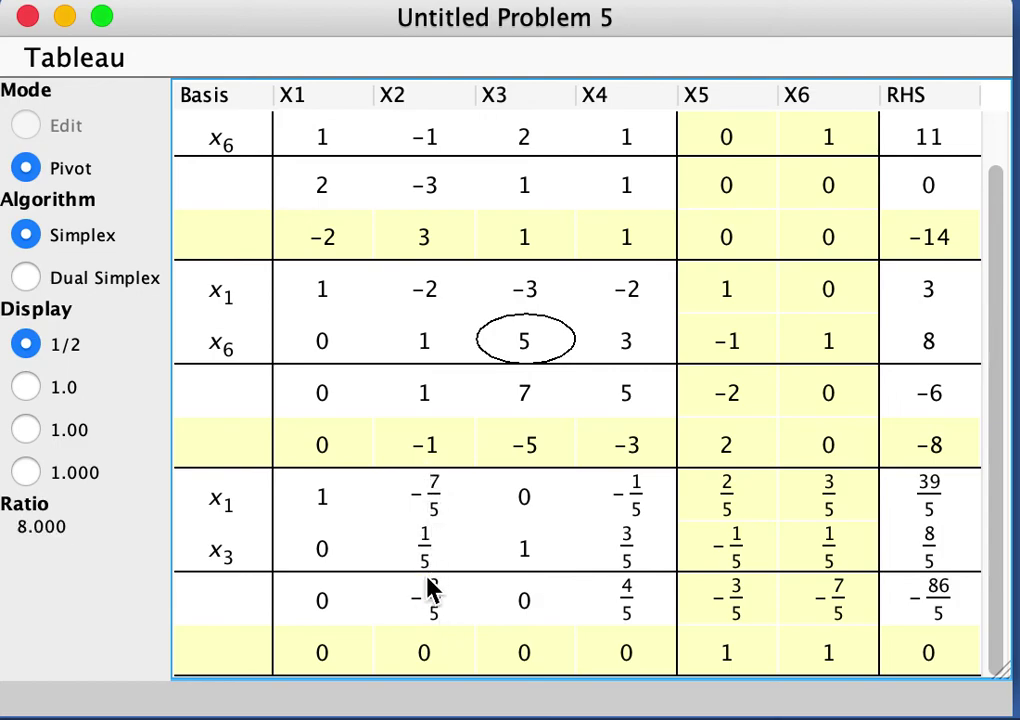
mouse_move(418, 565)
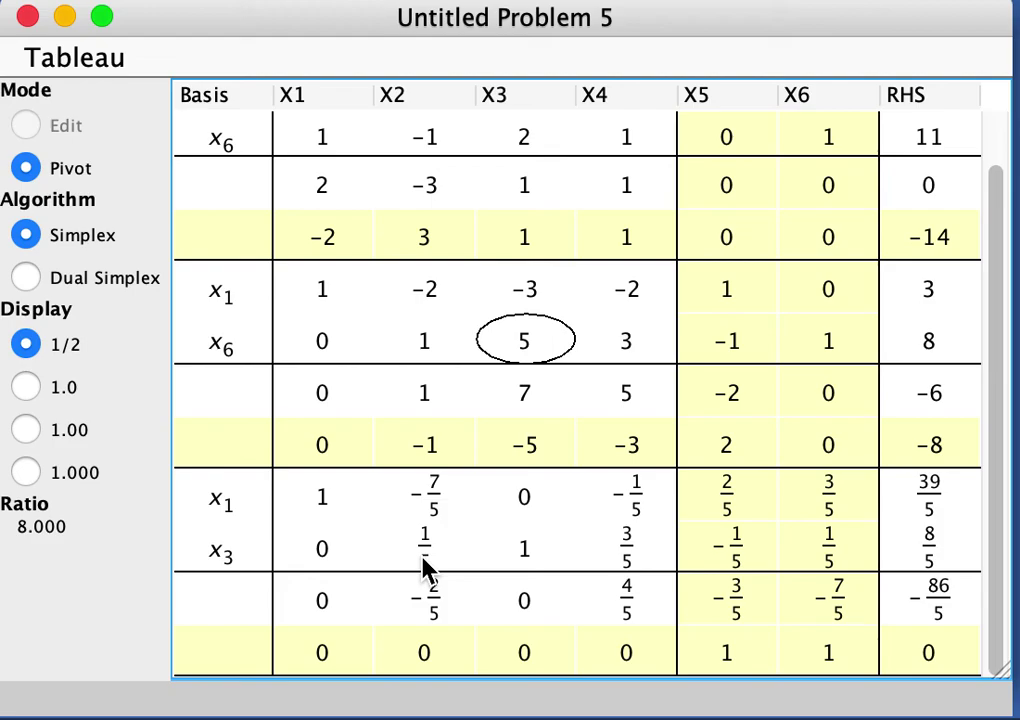
click(424, 566)
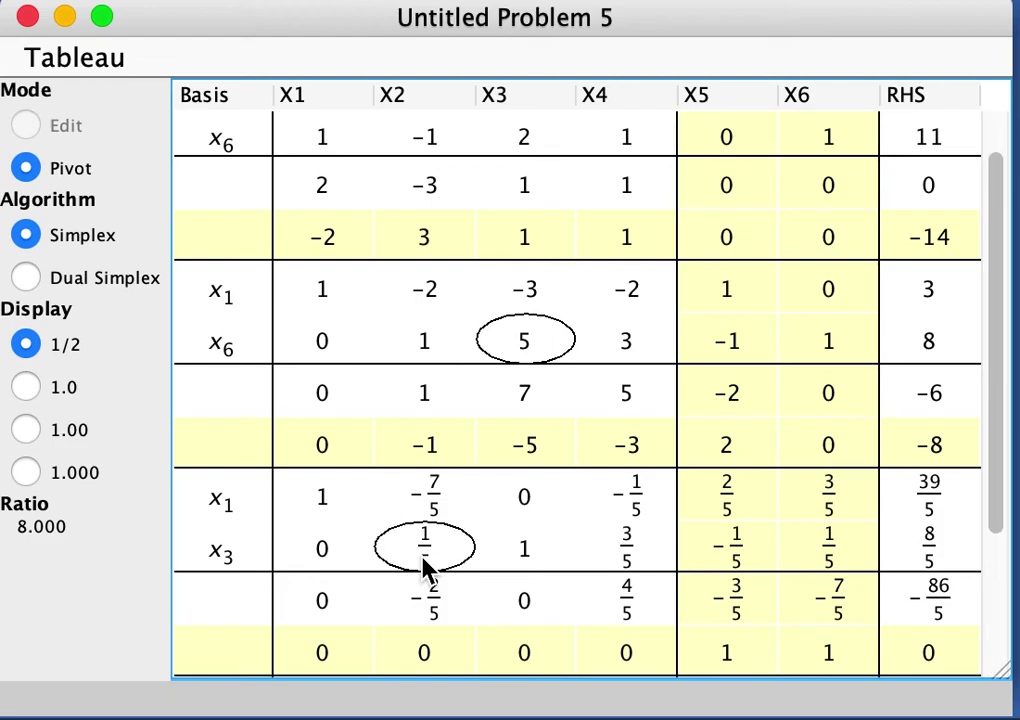
scroll(424, 566, down, 4)
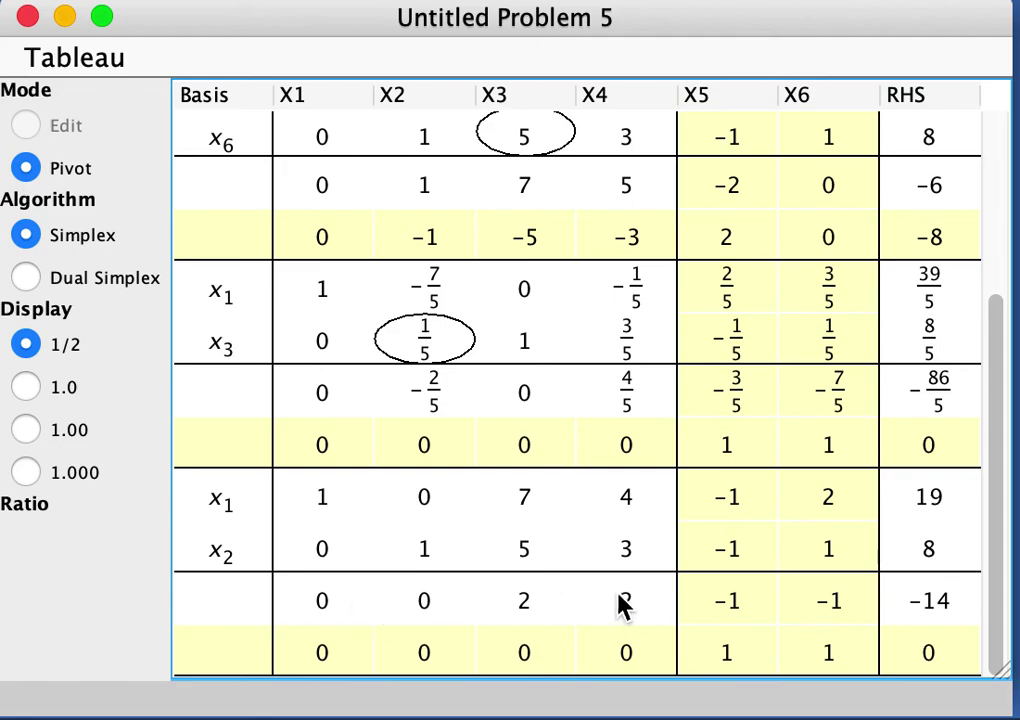
Check the ratios of the X3 entries in the x1 and x2 rows of the last tableau.
text(2)
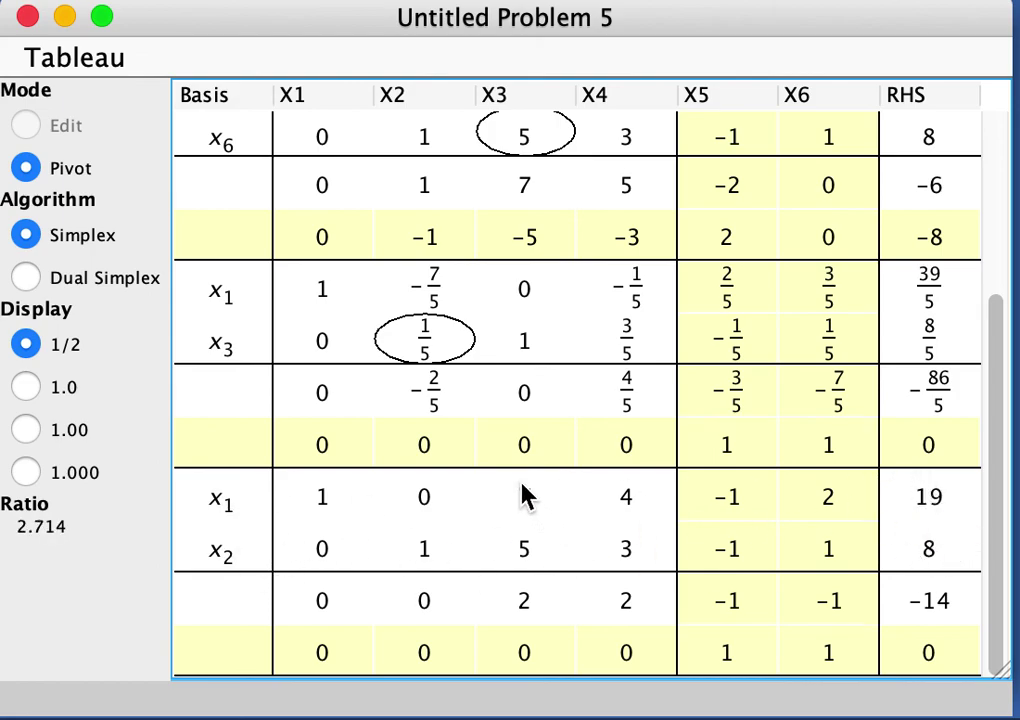
mouse_move(550, 490)
mouse_move(548, 555)
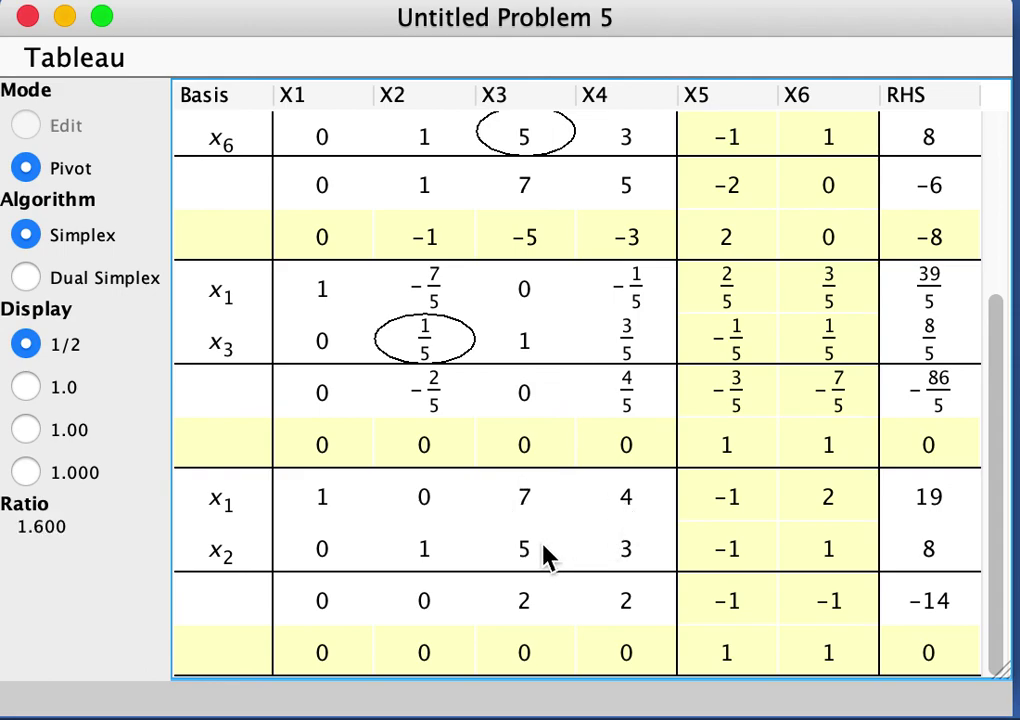